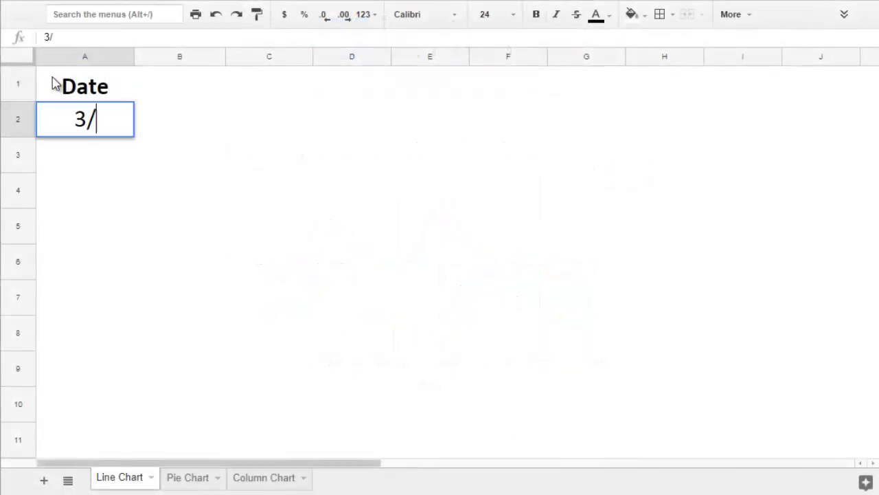
Step: Enter 3/1/2017 and 3/2/2017 under the Date heading and fill the dates down to 3/14/2017
type("7")
key("Return")
type("3/2/2017")
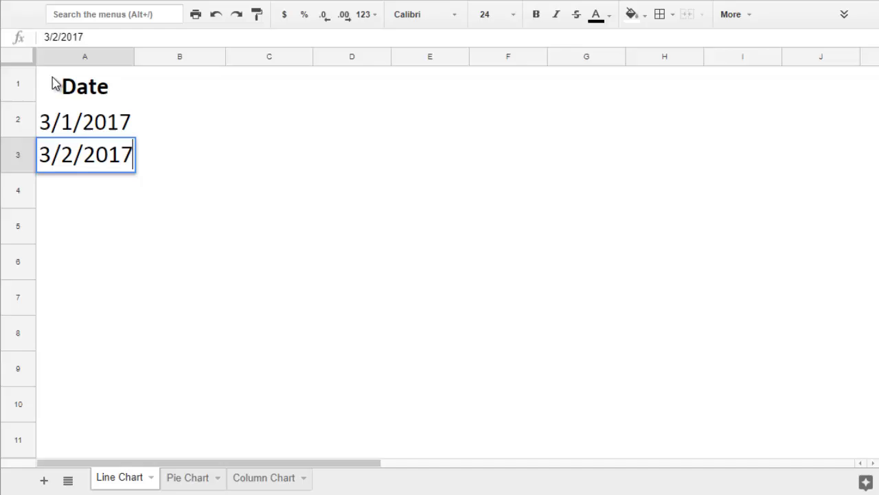
key("Return")
left_click_drag(86, 130, 100, 454)
scroll(44, 451, "up", 2)
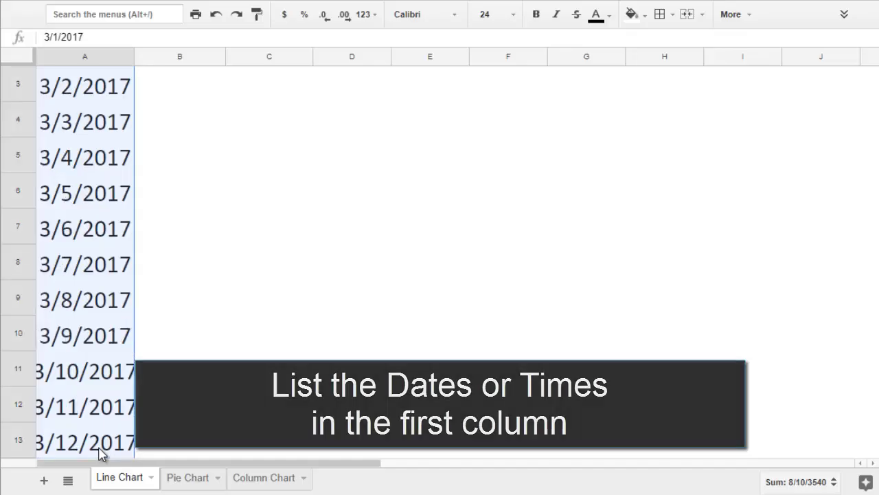
Step: Add High and Low headings in B1:C1 and enter the first day's temperatures, 43 and 34
left_click(187, 80)
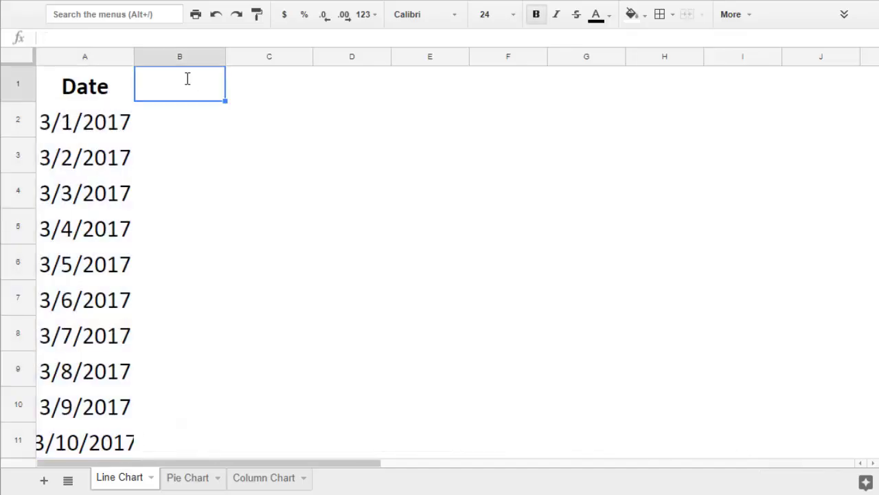
type("High")
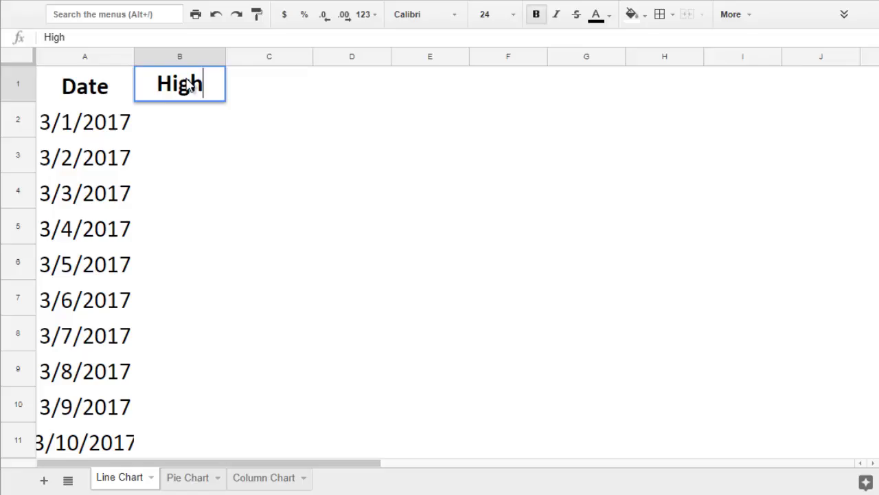
key("Tab")
type("Low")
key("Return")
key("Left")
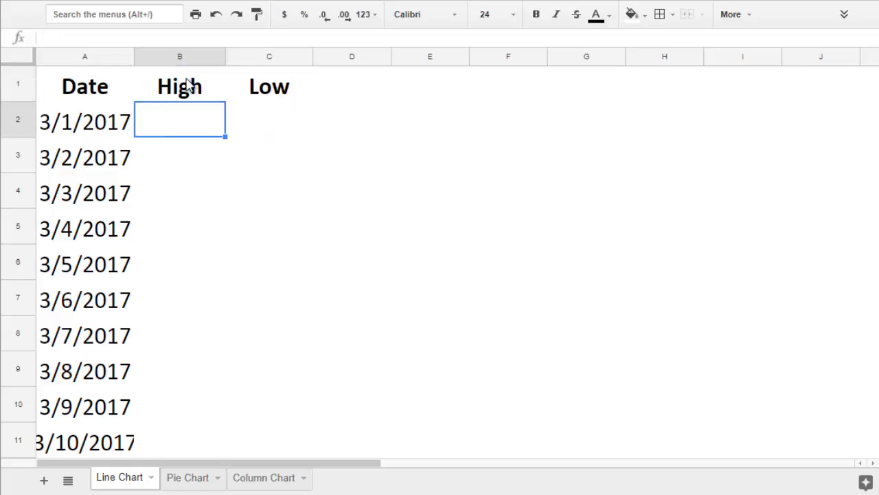
type("43")
key("Tab")
type("34")
key("Return")
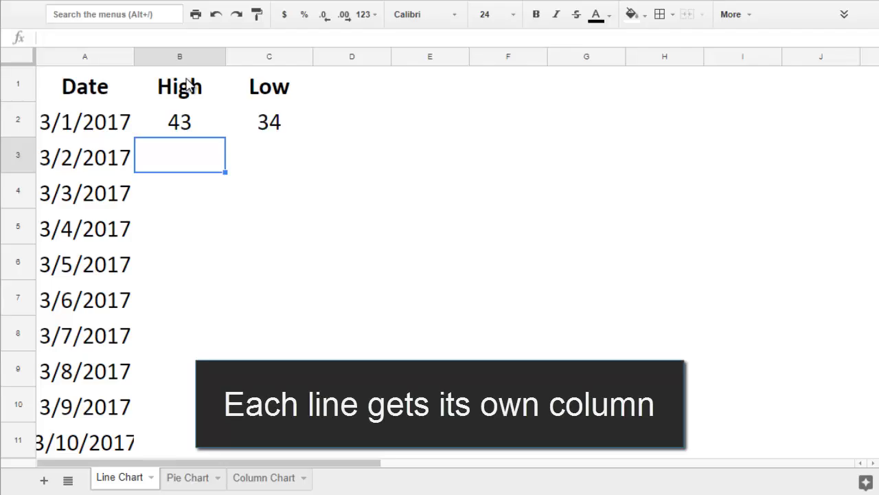
Step: Append (°F) to both headings, making them High (°F) and Low (°F)
left_click(206, 81)
left_click(208, 37)
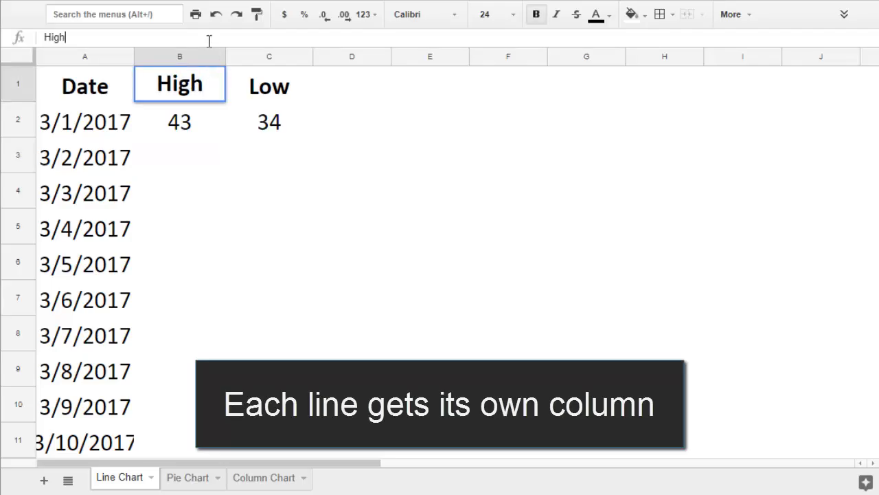
type("(°F)")
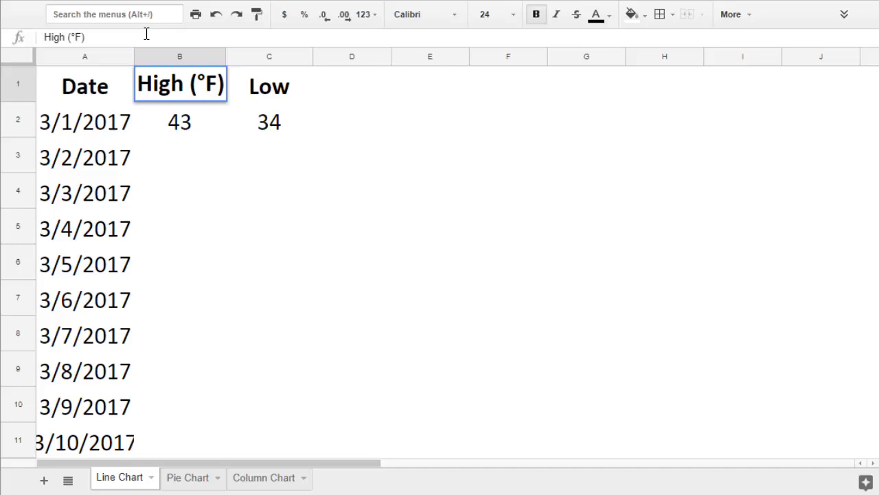
key("Return")
key("Up")
key("Right")
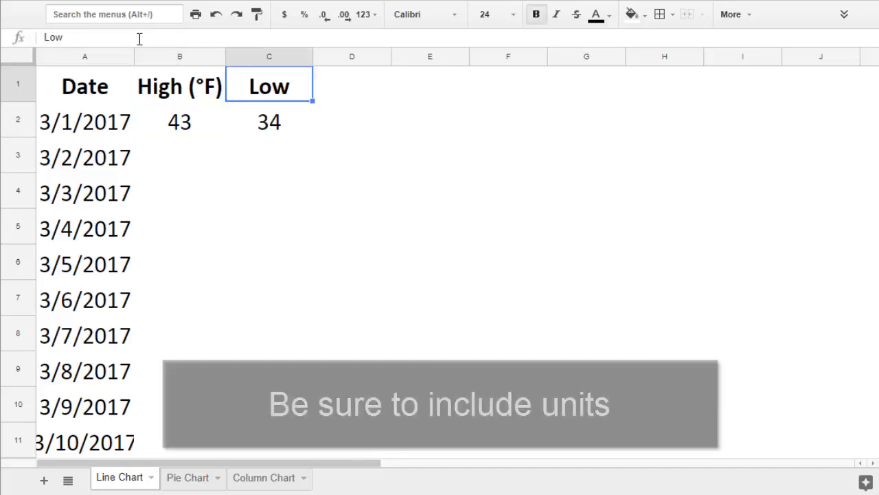
left_click(139, 38)
type("(°F)")
key("Return")
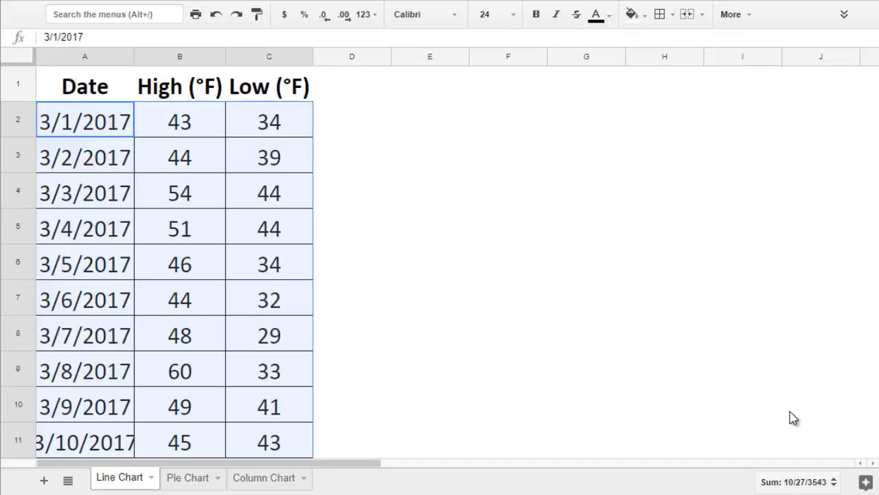
left_click(858, 483)
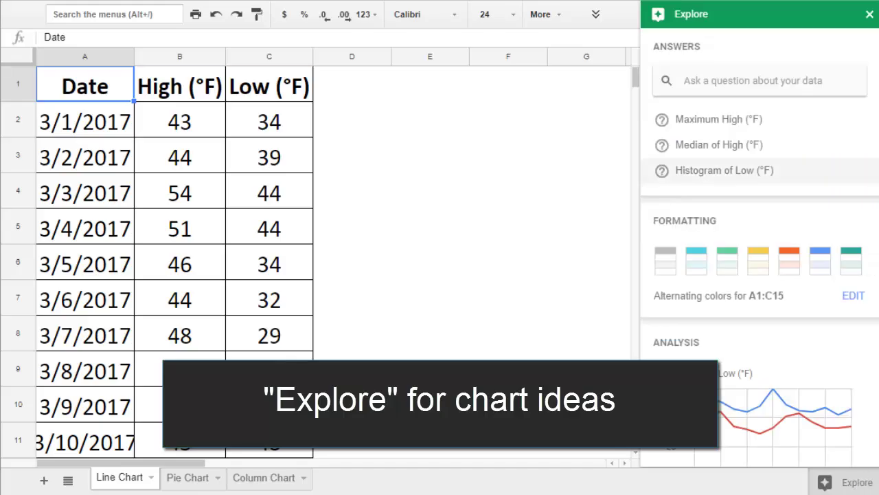
scroll(759, 274, "down", 4)
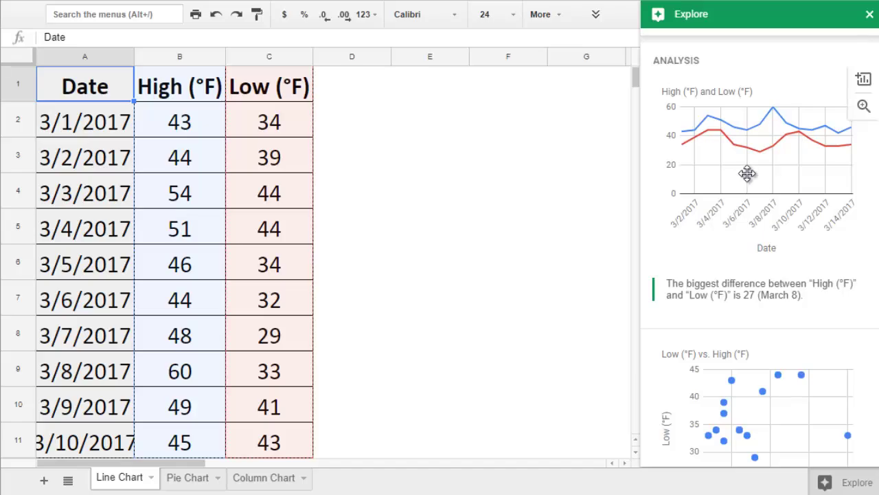
left_click_drag(746, 171, 294, 160)
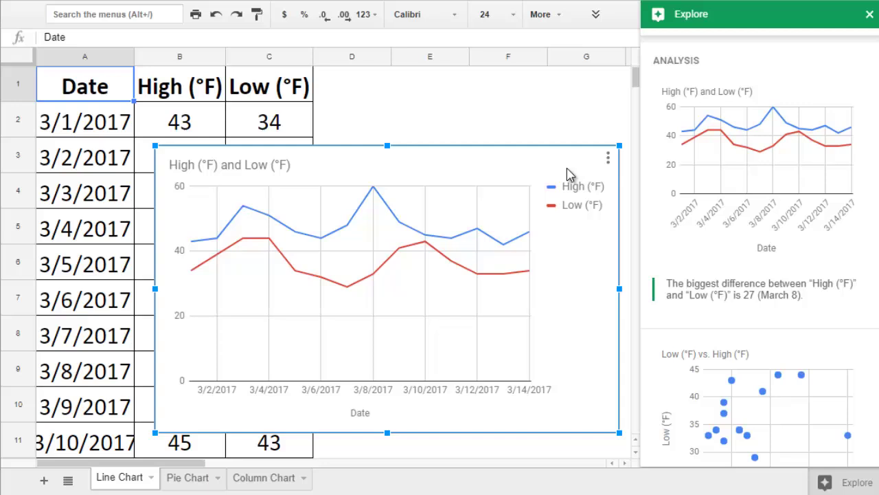
left_click(608, 158)
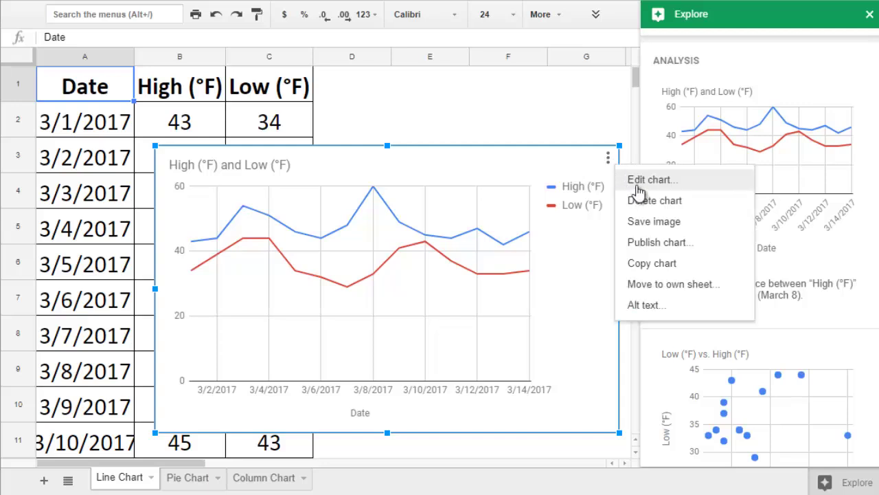
left_click(630, 183)
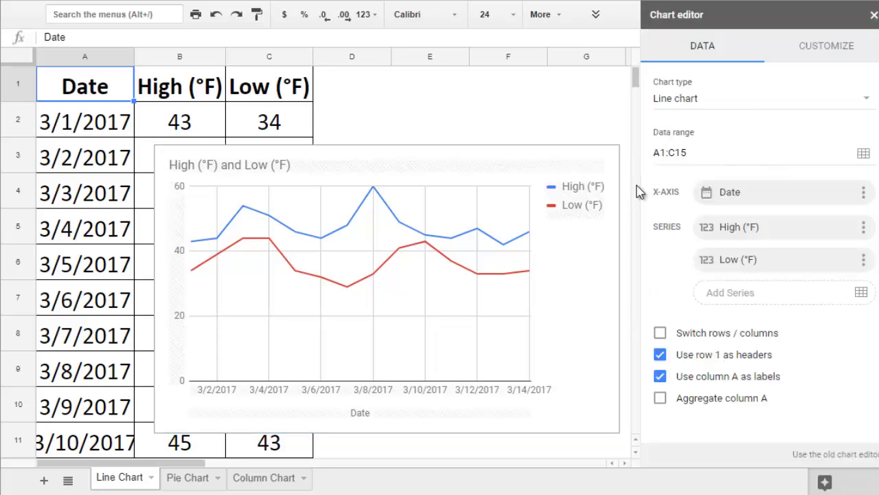
left_click(825, 56)
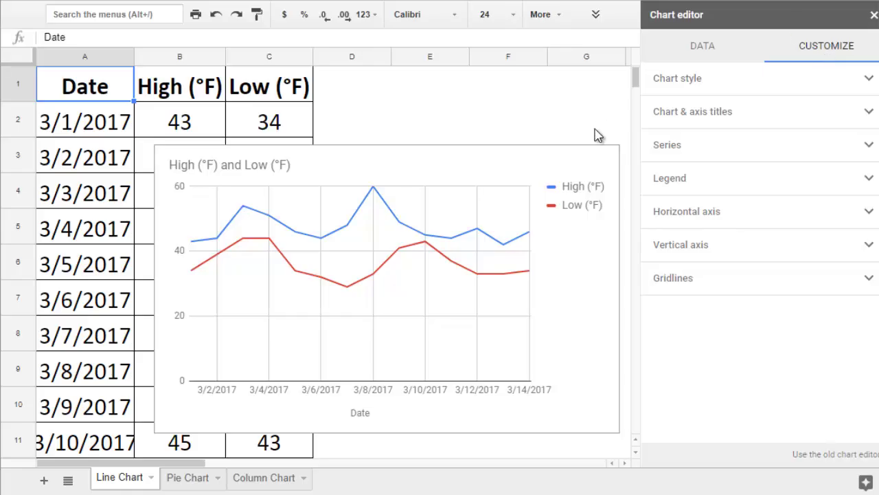
left_click(599, 164)
left_click(609, 162)
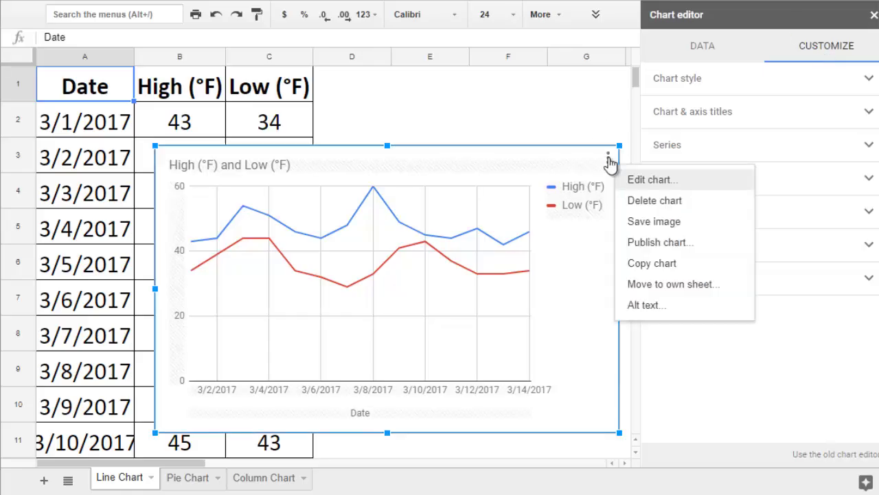
Step: Replace the old chart with a new chart of the temperature table, set to a line chart
left_click(628, 199)
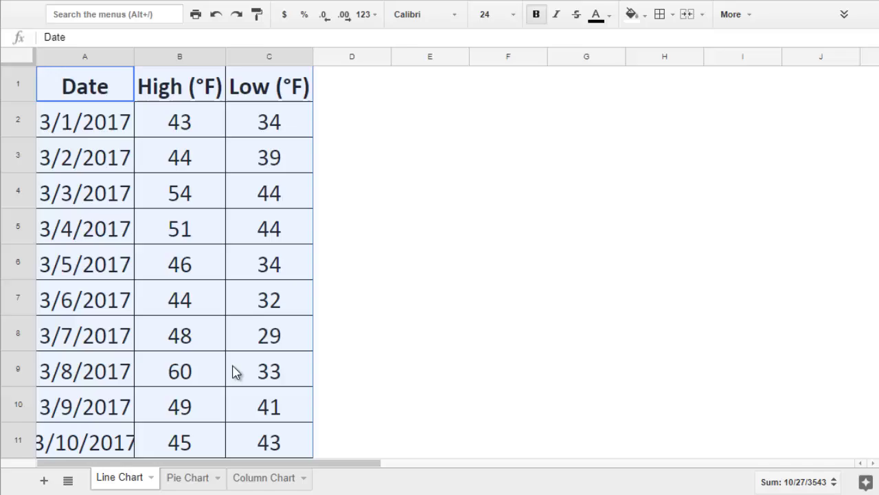
left_click(729, 15)
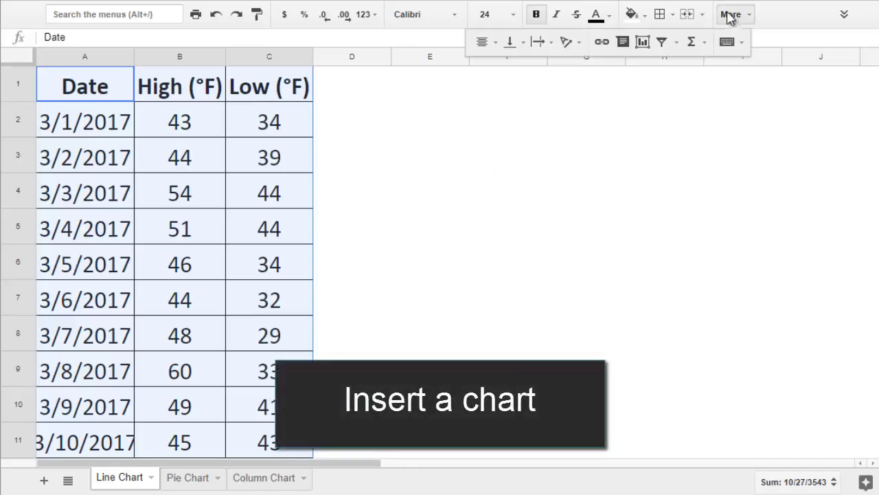
left_click(644, 44)
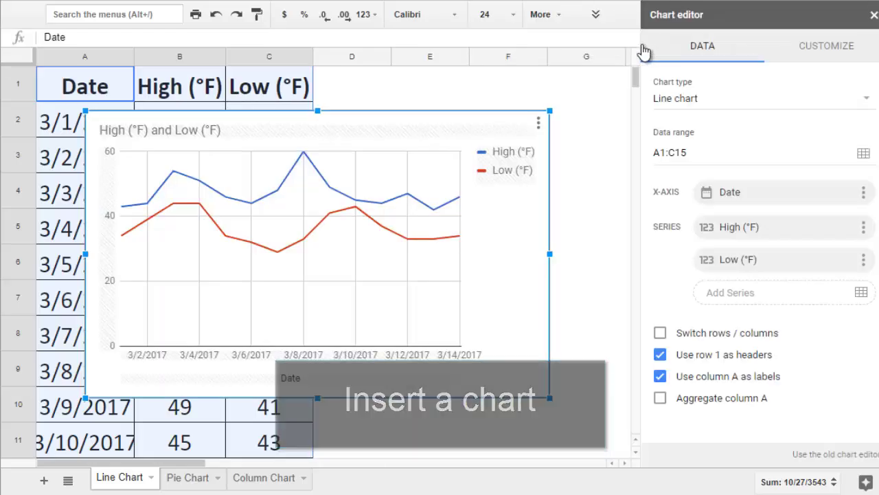
left_click(695, 102)
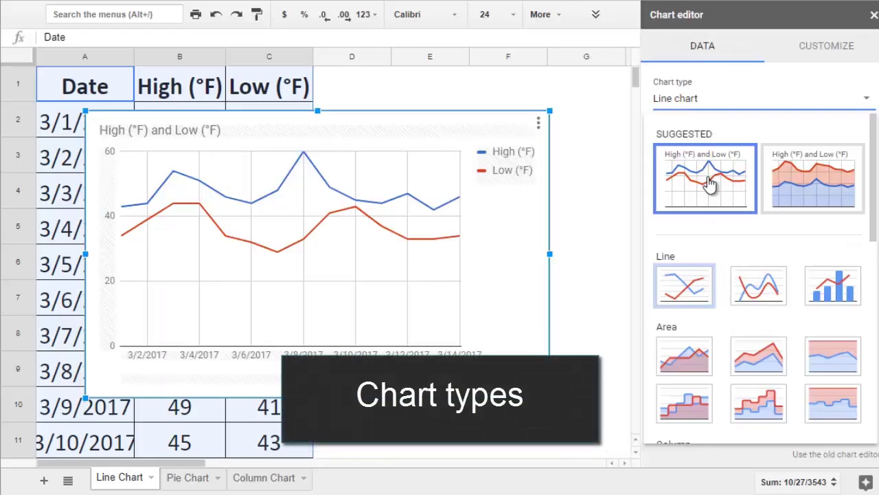
left_click(746, 292)
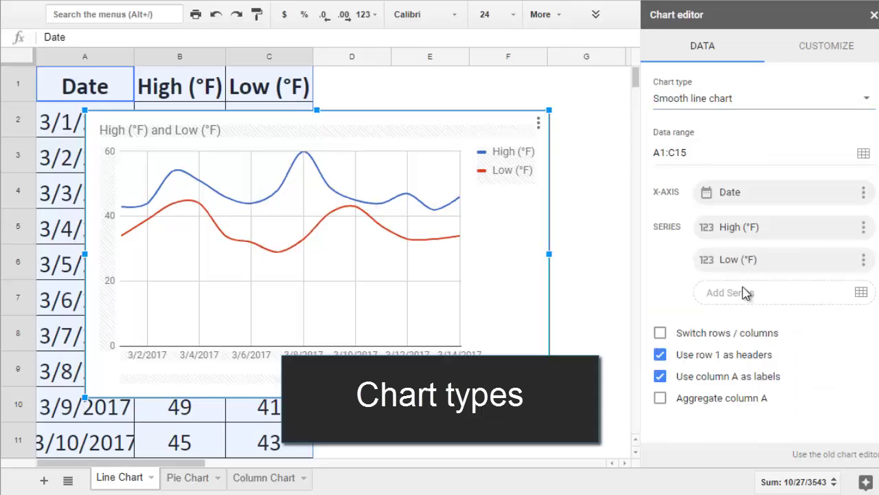
left_click(721, 106)
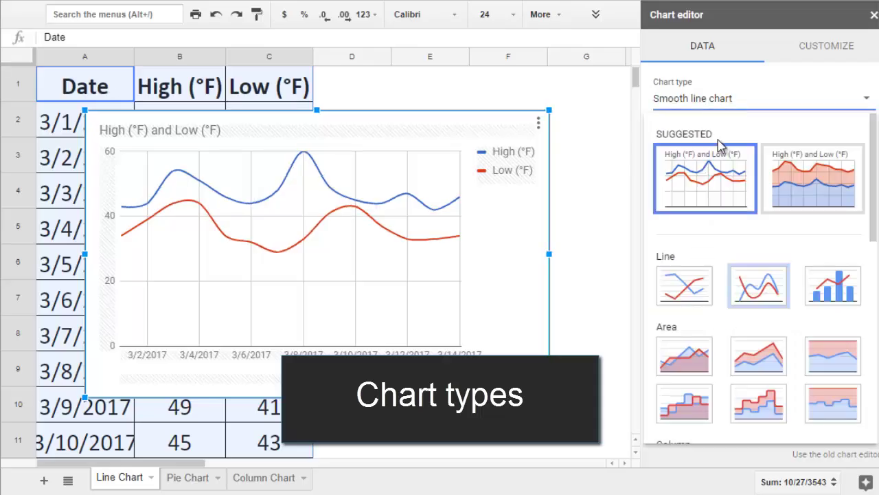
left_click(680, 288)
Step: Deselect the chart, scroll down through the sample styled temperature charts, and scroll back up
left_click(588, 84)
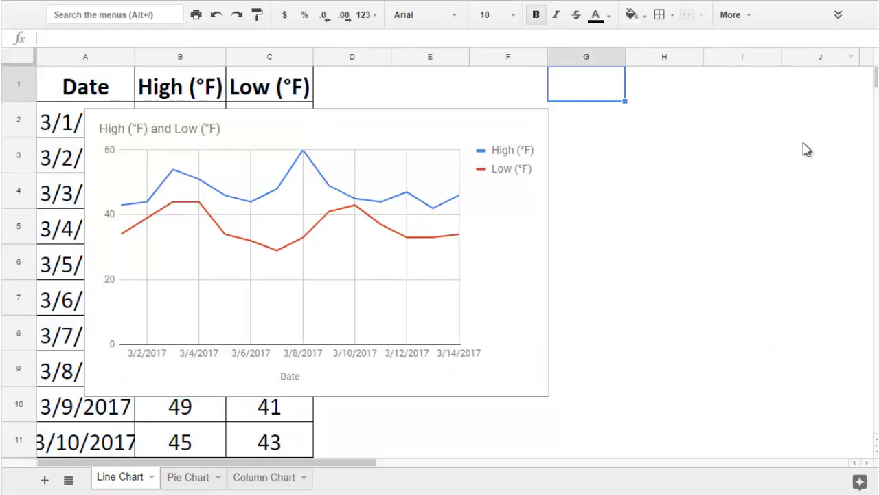
scroll(807, 149, "down", 1)
scroll(807, 149, "down", 7)
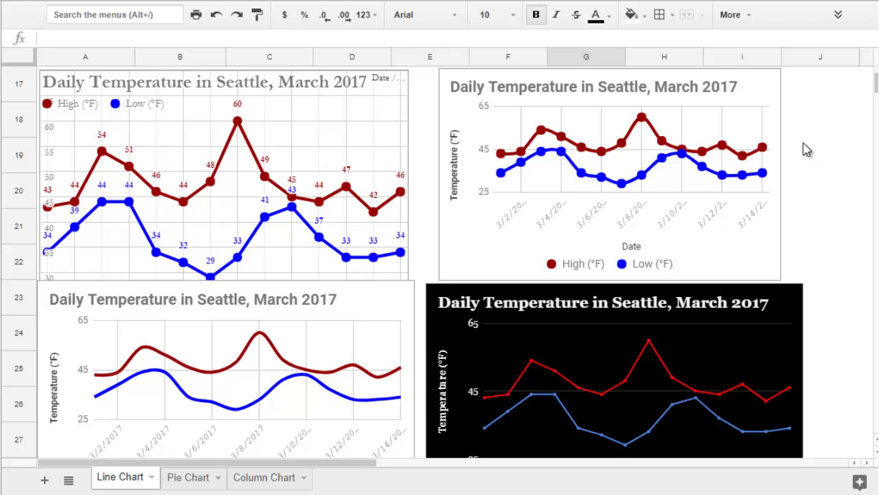
scroll(807, 150, "down", 1)
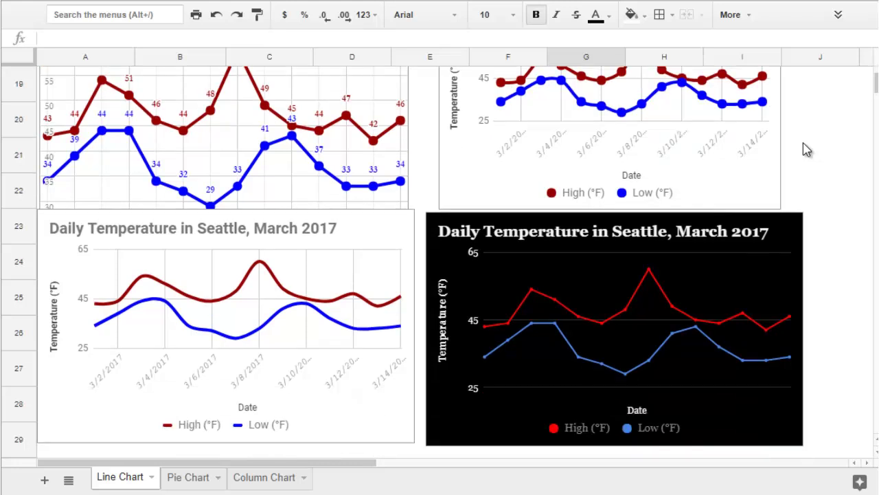
scroll(803, 148, "up", 9)
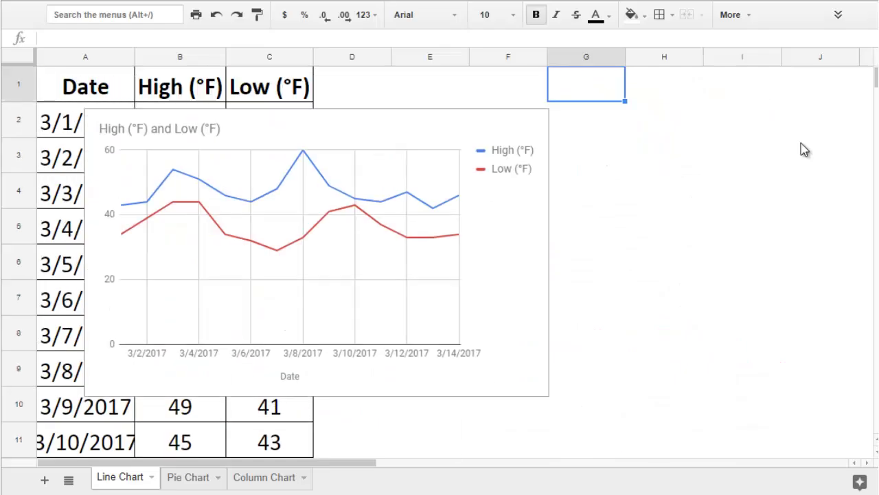
Step: In the chart's Chart style options, make the background black and turn on Smooth
double_click(443, 116)
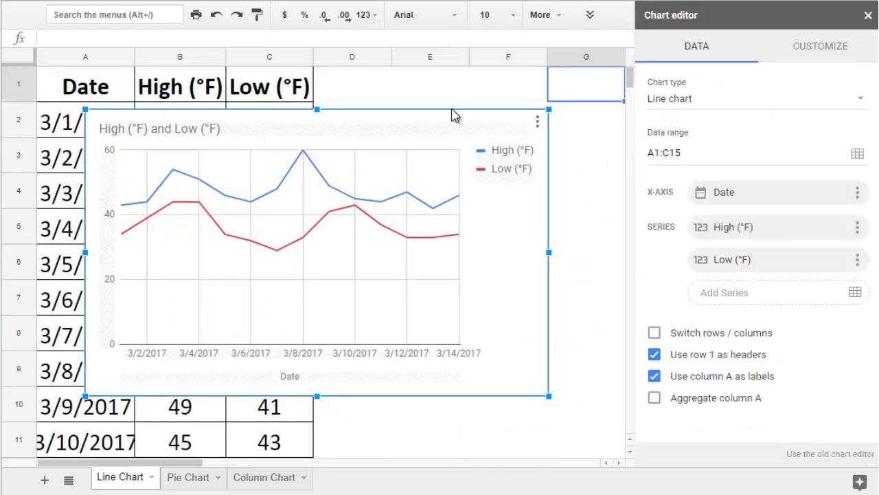
left_click(775, 55)
left_click(772, 79)
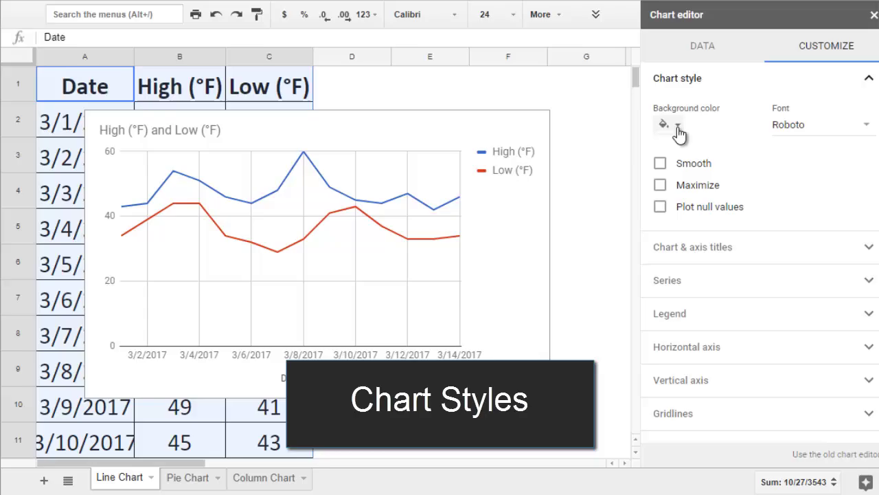
left_click(677, 127)
left_click(671, 155)
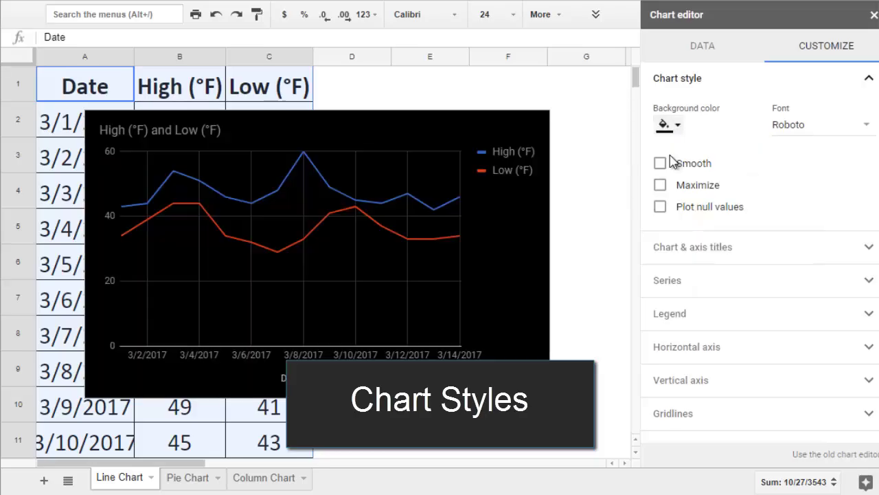
left_click(660, 165)
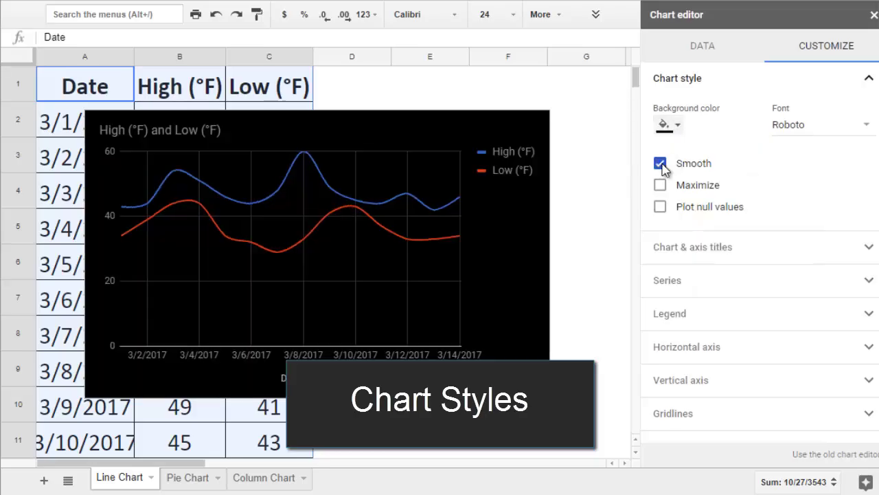
Step: Clear the 3/10/2017 High in B11, toggle Plot null values back off, and restore a white background
left_click(185, 446)
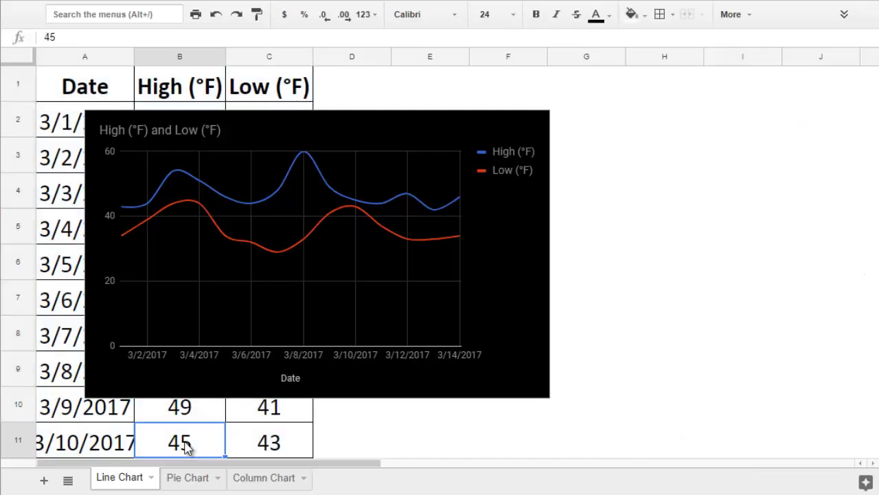
key("Delete")
double_click(328, 190)
left_click(660, 207)
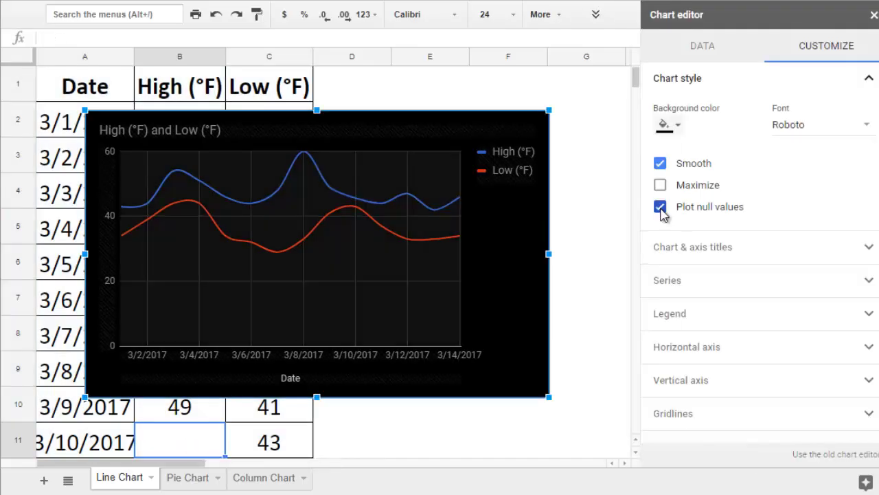
left_click(661, 207)
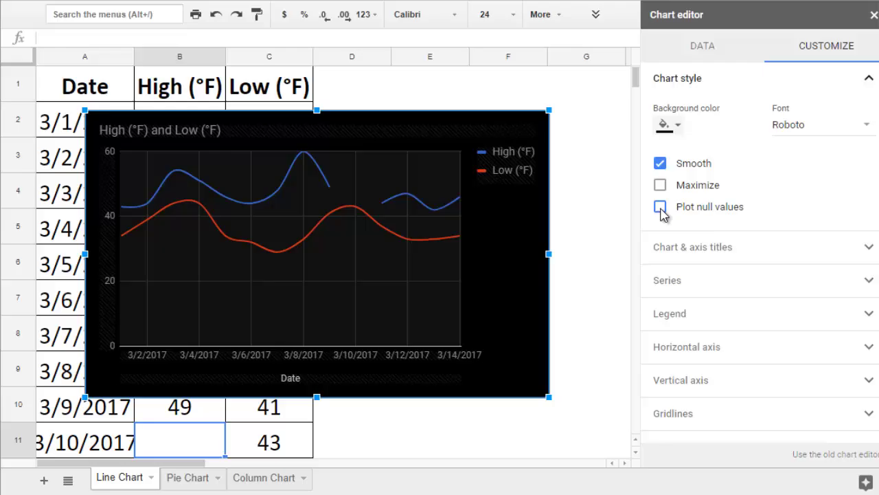
left_click(678, 124)
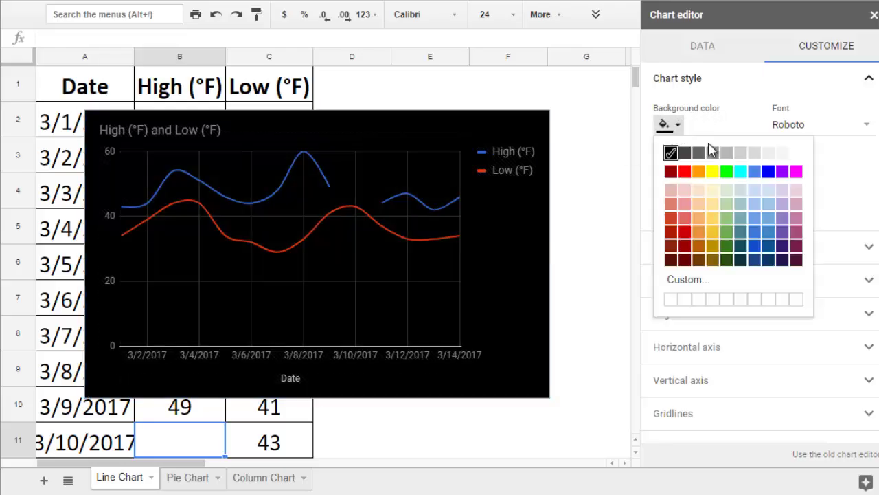
left_click(796, 153)
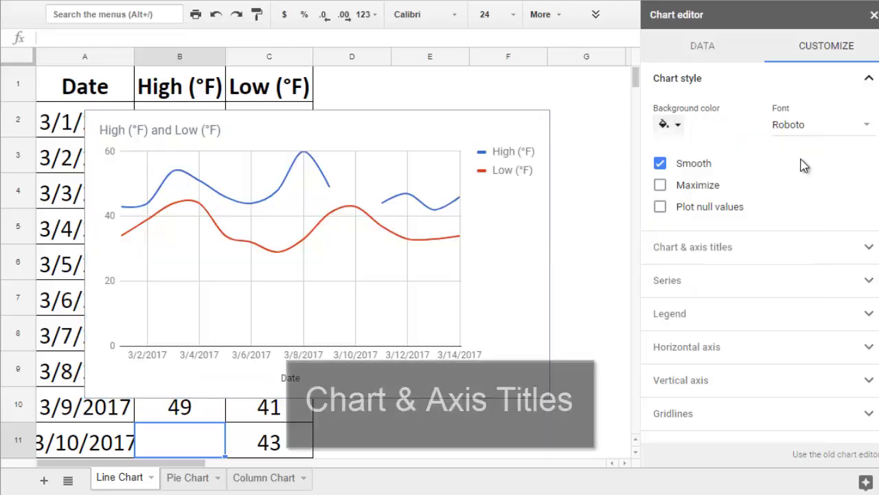
Step: Title the chart 'Daily Temperature in Seattle, March 2017' in bold, size 30
left_click(753, 254)
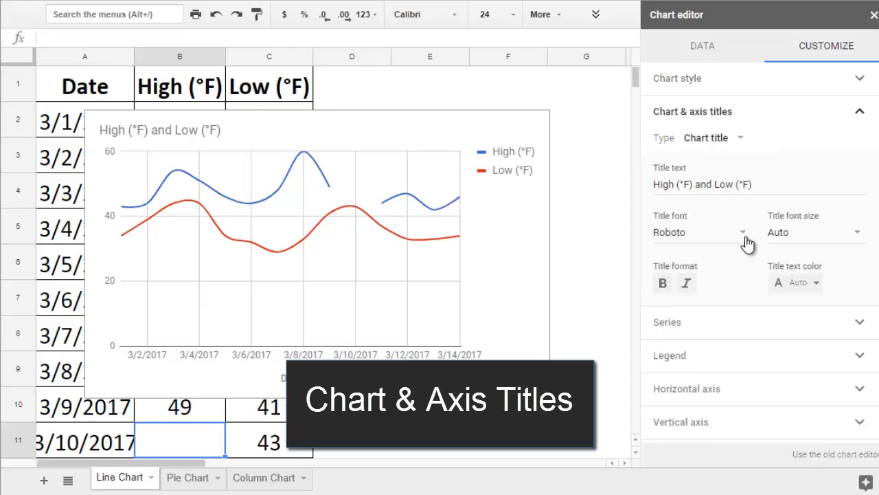
left_click(733, 183)
type("Daily Te")
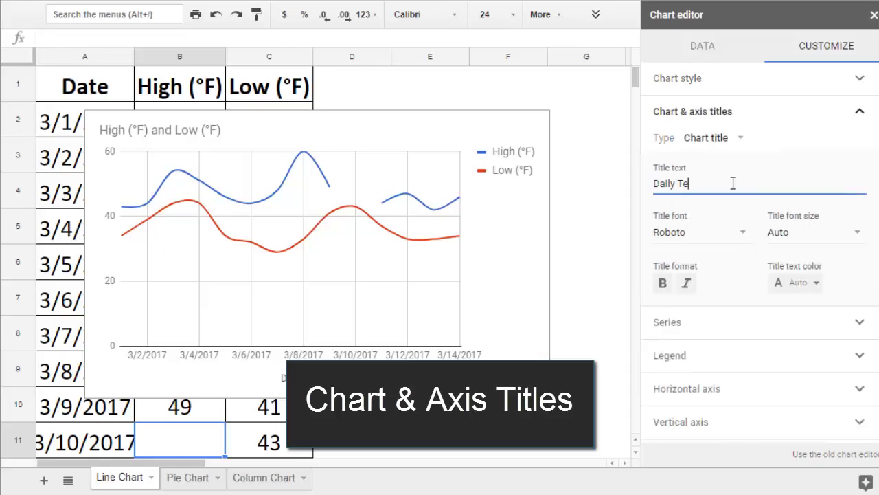
type("mperature in Seattle, March 2017")
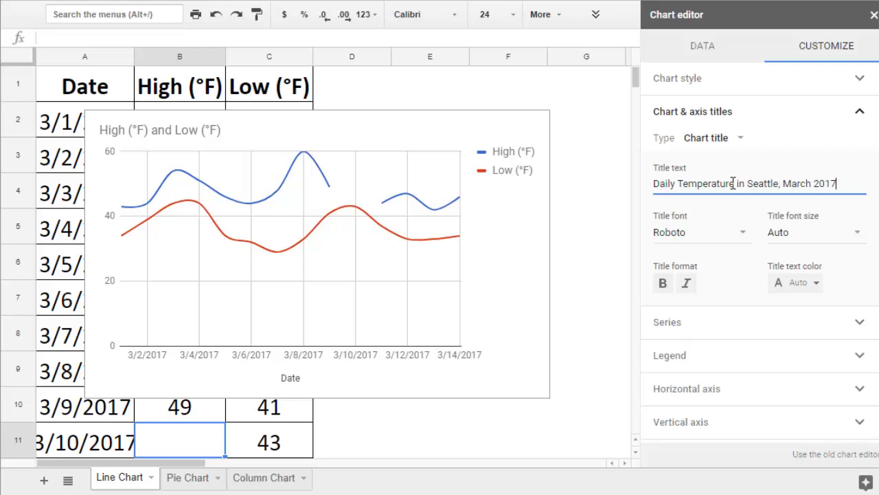
key("Return")
left_click(663, 283)
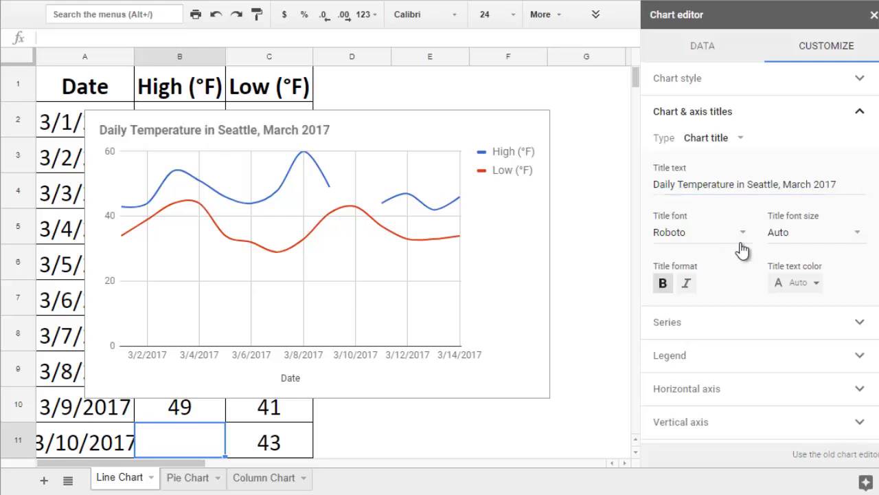
left_click(786, 231)
left_click(772, 425)
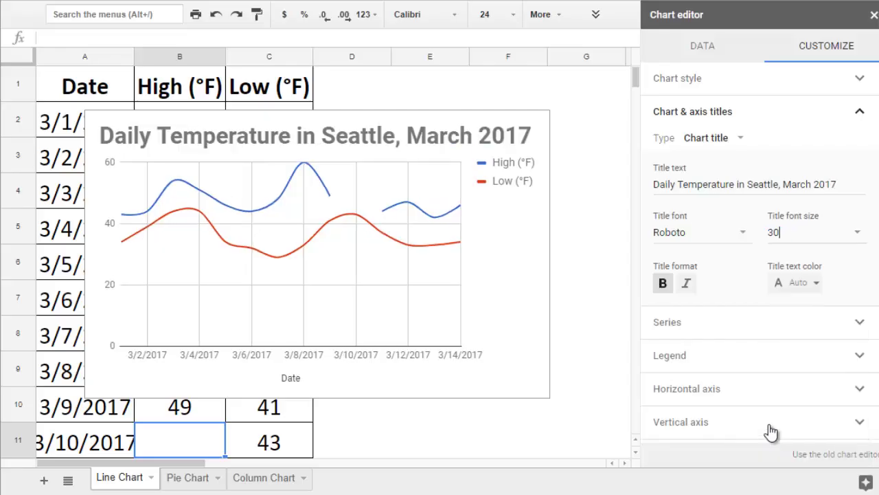
Step: Add the bold vertical axis title 'Temperature (°F)'
left_click(721, 139)
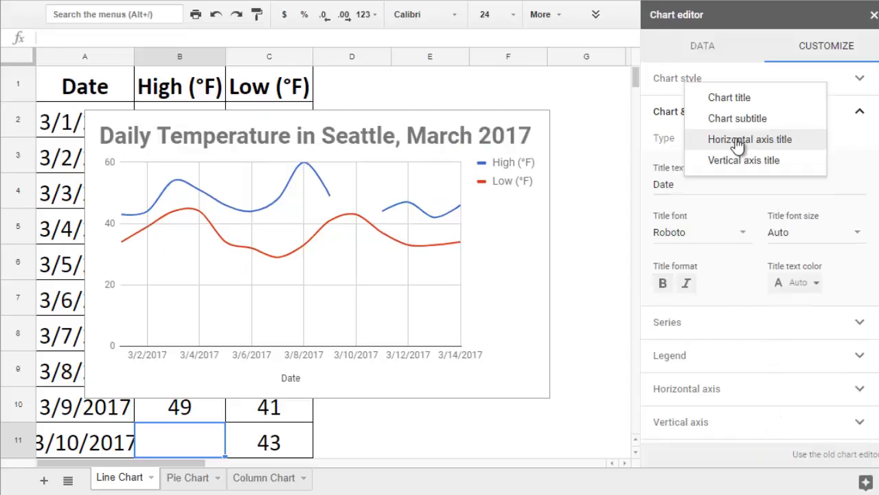
left_click(733, 158)
left_click(713, 184)
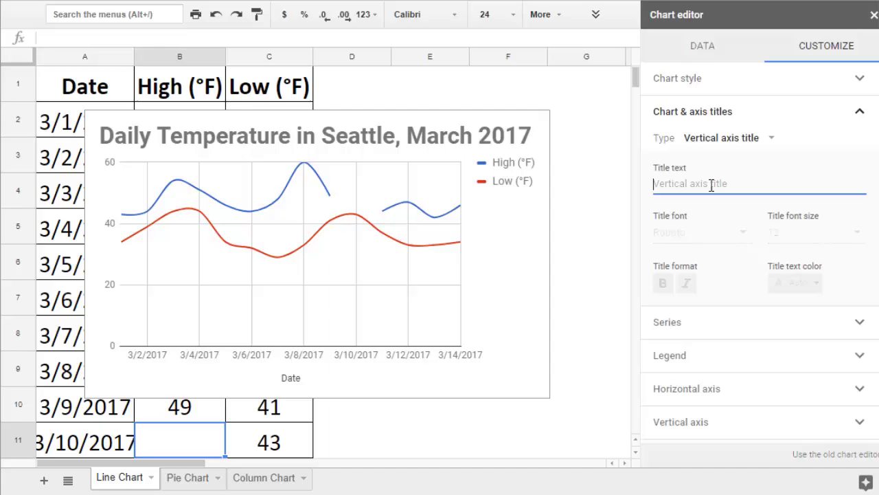
type("Temperature (°F")
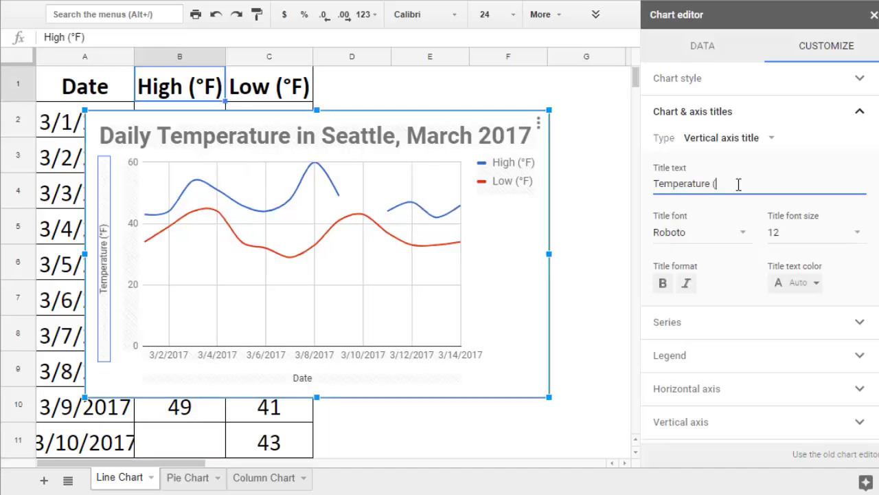
left_click(758, 115)
Step: Give both temperature series 10px data points and 4px line thickness
left_click(756, 146)
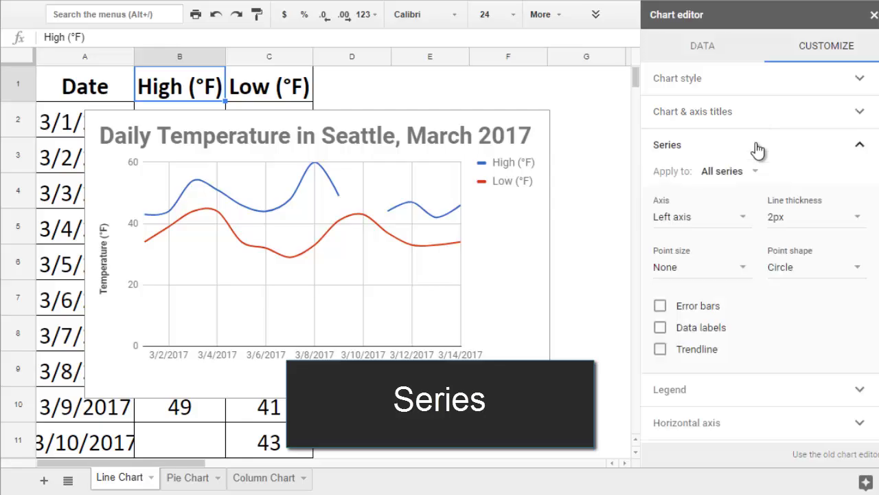
left_click(733, 268)
left_click(744, 355)
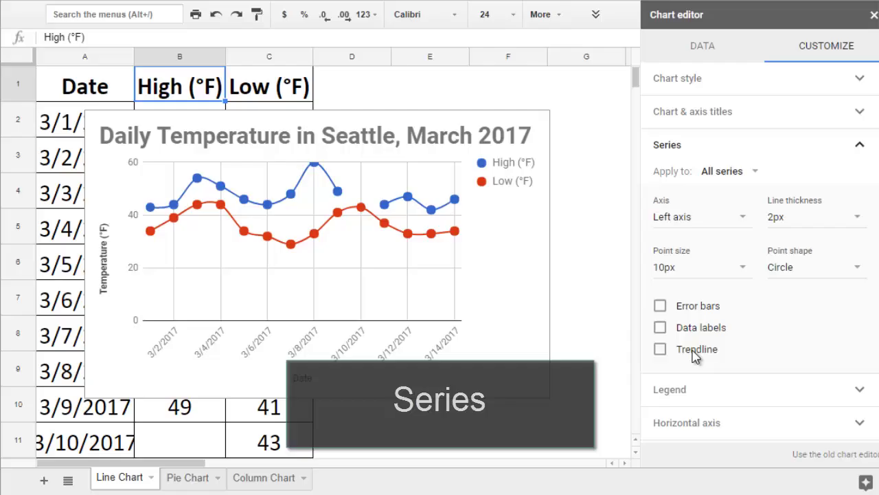
left_click(795, 216)
left_click(776, 287)
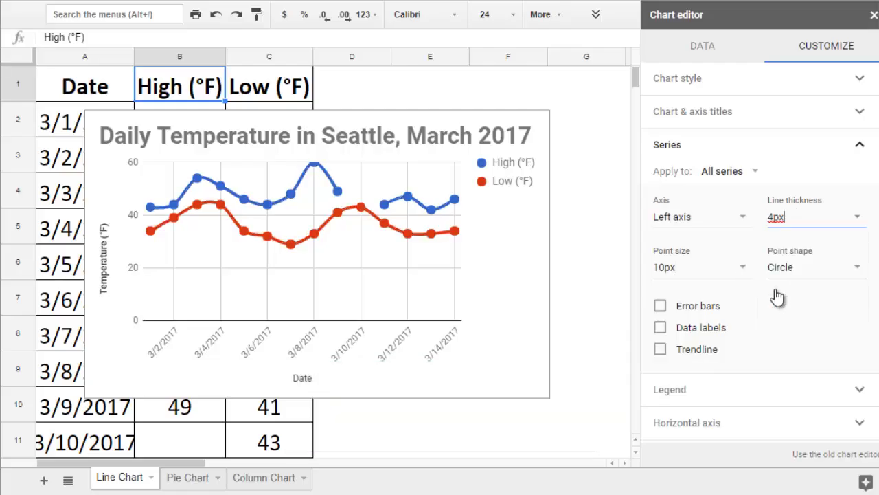
Step: Colour the High (°F) series dark red and the Low (°F) series blue
left_click(742, 173)
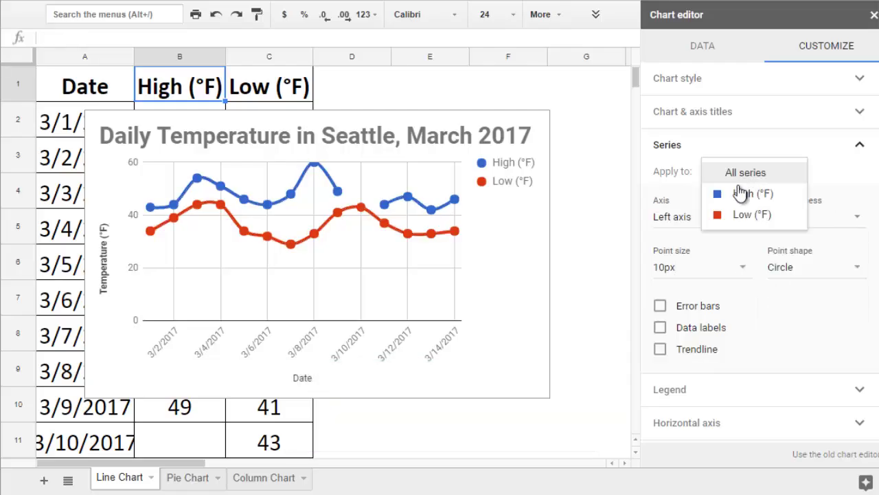
left_click(741, 191)
left_click(678, 232)
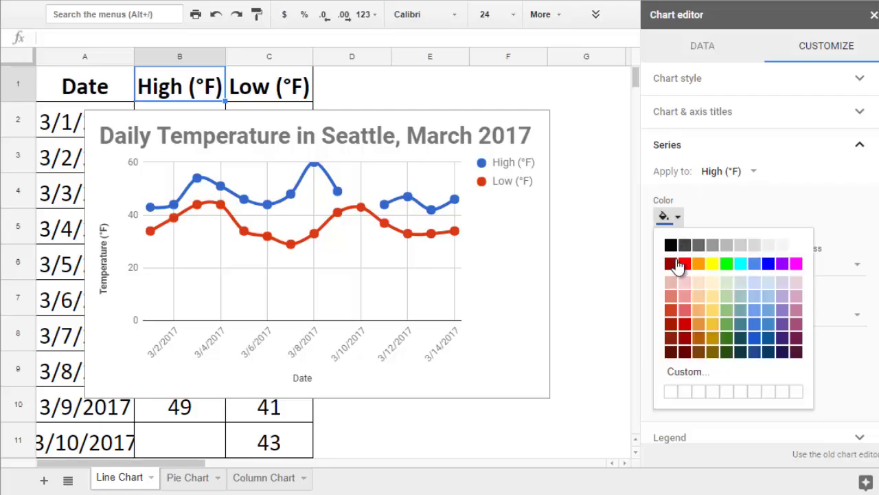
left_click(676, 266)
left_click(726, 173)
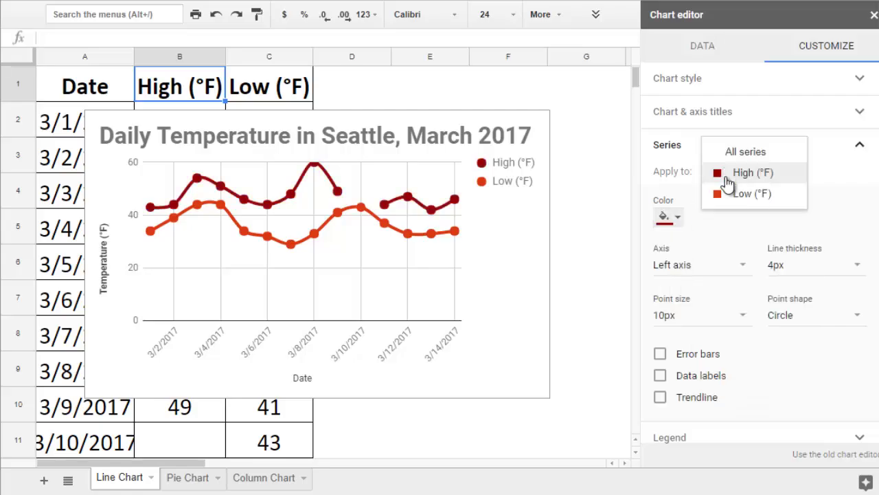
left_click(730, 198)
left_click(676, 218)
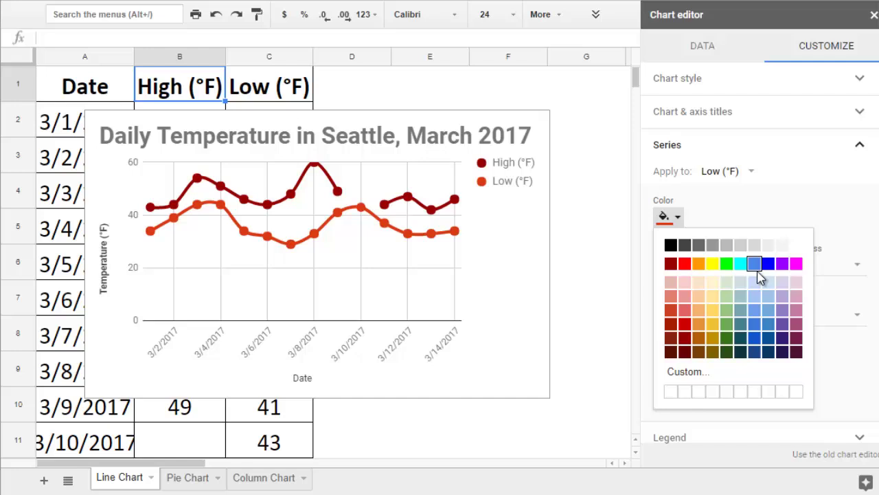
left_click(768, 264)
left_click(765, 141)
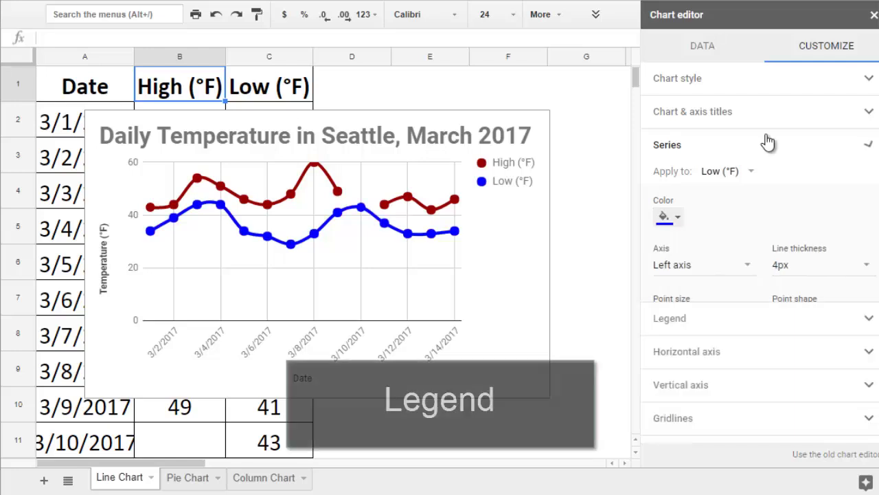
Step: Set the chart legend position to Bottom
left_click(757, 179)
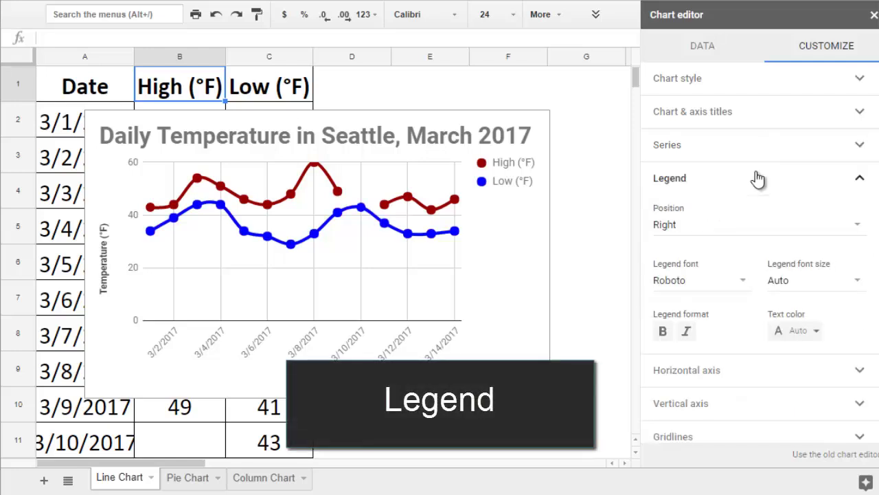
left_click(749, 230)
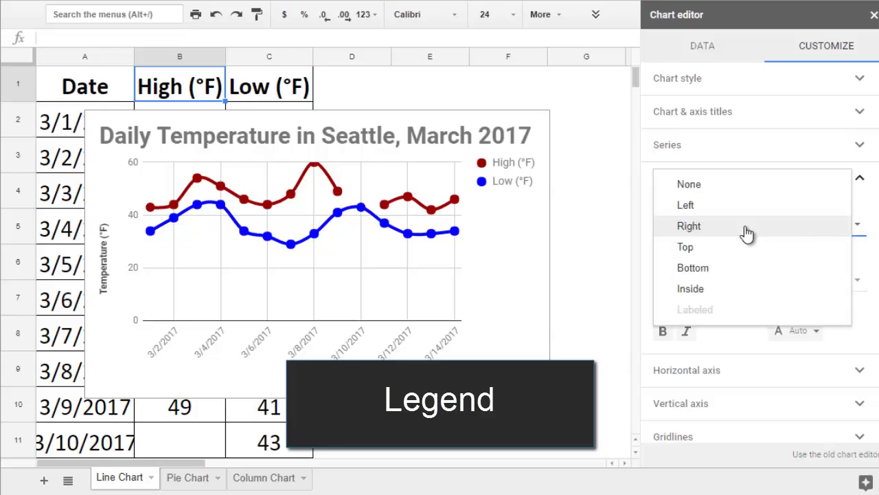
left_click(730, 273)
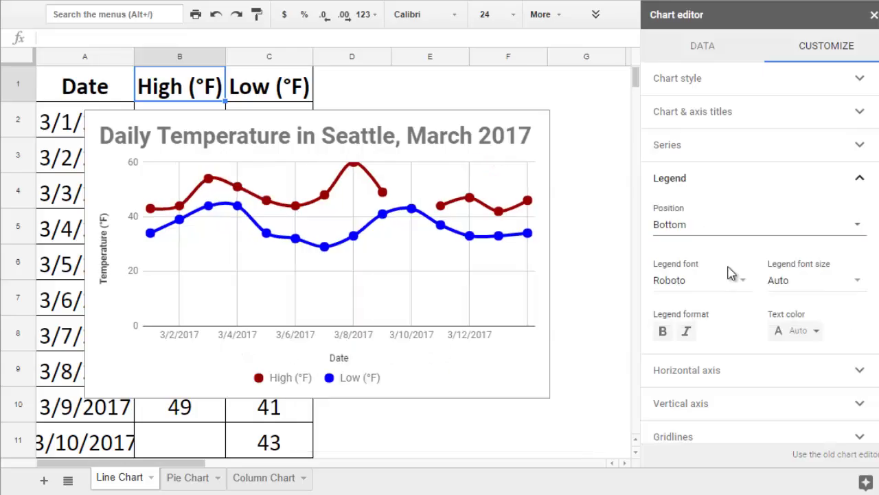
left_click(726, 183)
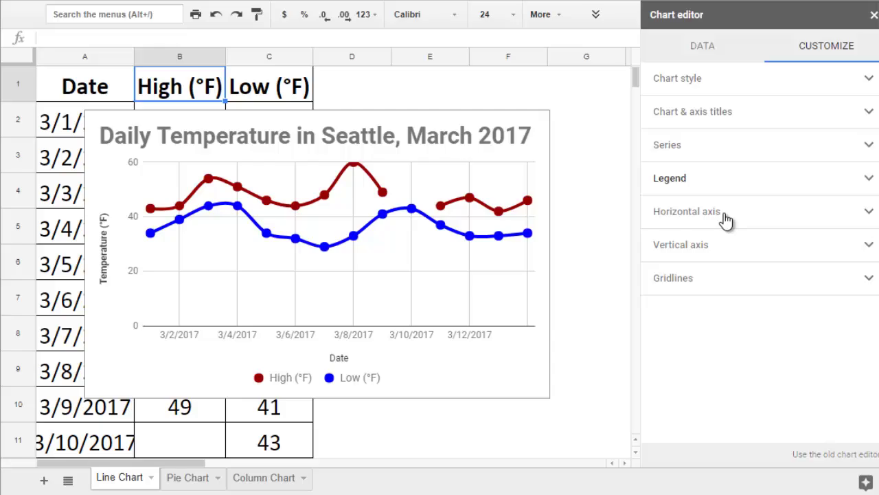
Step: Set the horizontal axis label font to italic Courier New
left_click(726, 217)
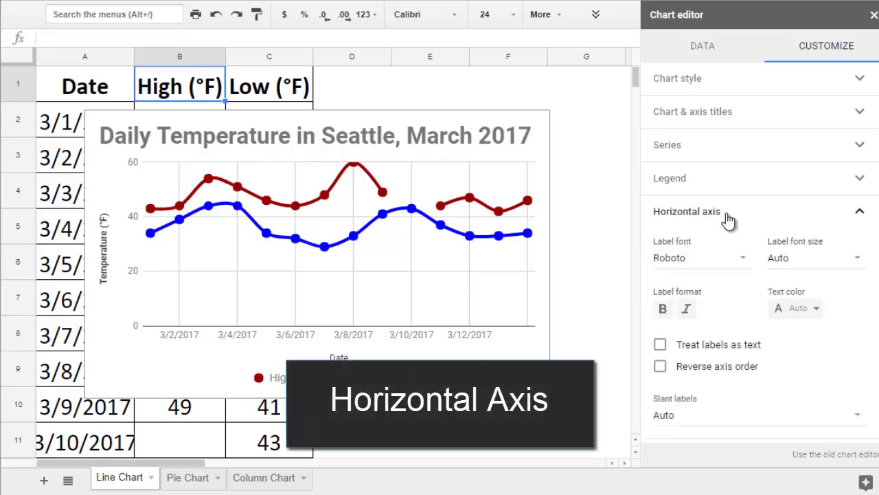
left_click(728, 261)
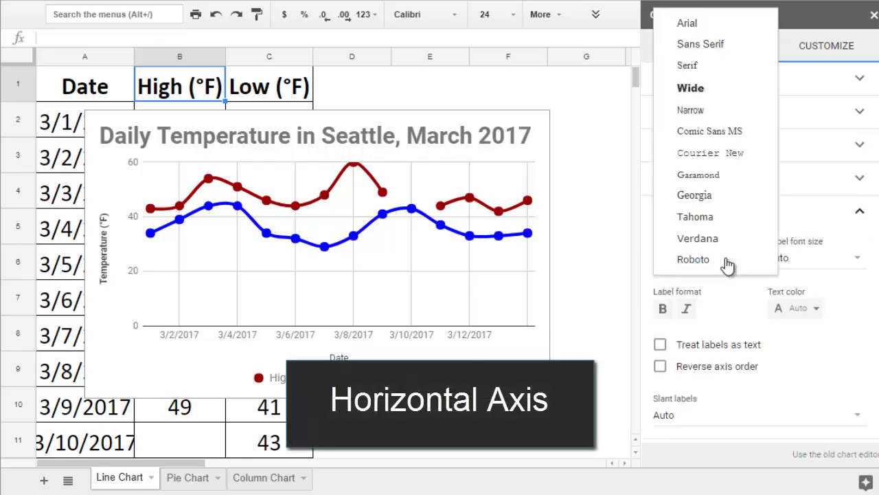
left_click(715, 164)
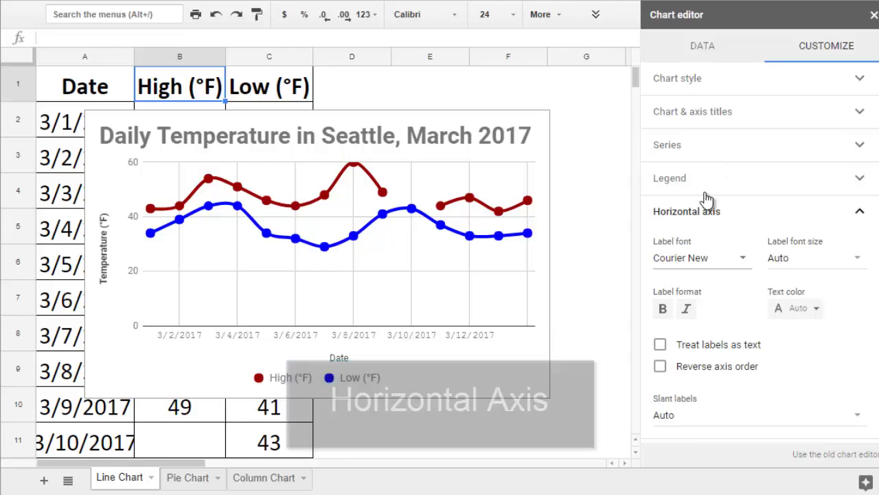
left_click(685, 310)
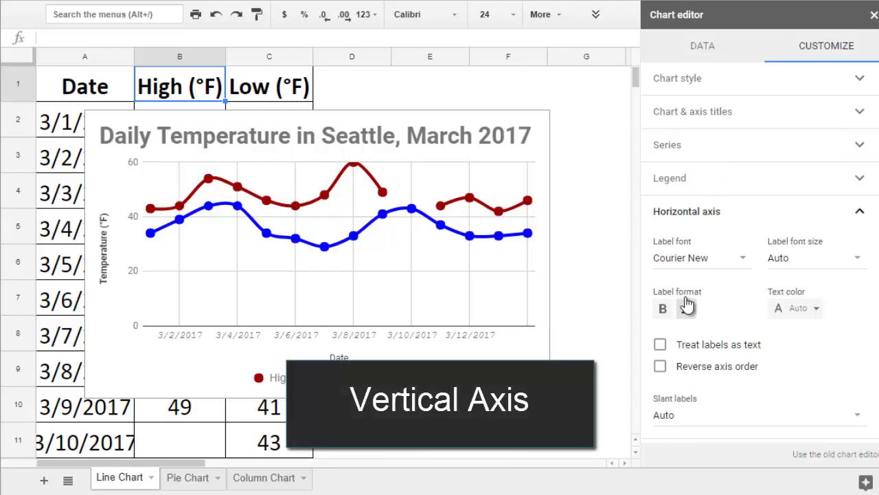
left_click(719, 212)
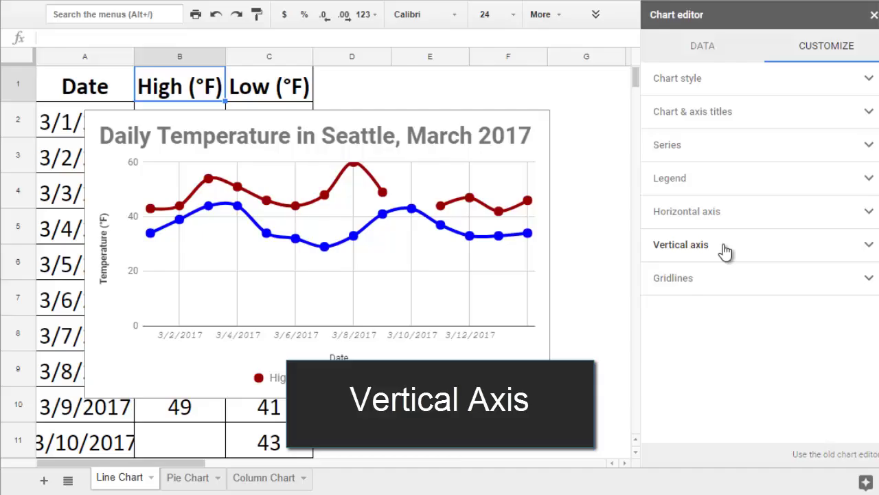
Step: Set the vertical axis minimum to 25 and maximum to 65
left_click(726, 247)
left_click(712, 399)
type("25")
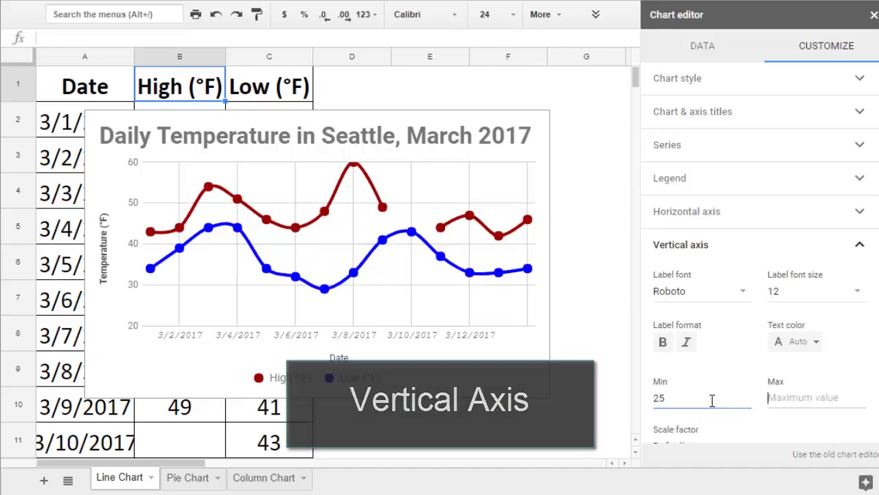
key("Tab")
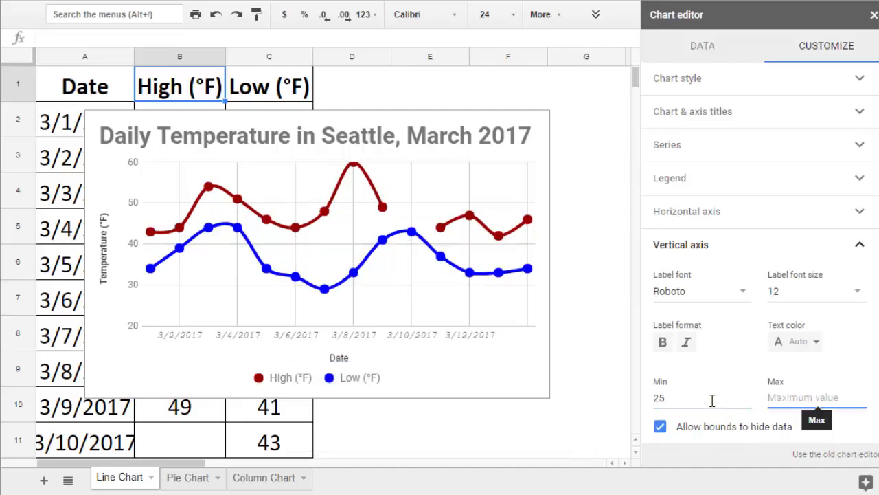
type("65")
key("Tab")
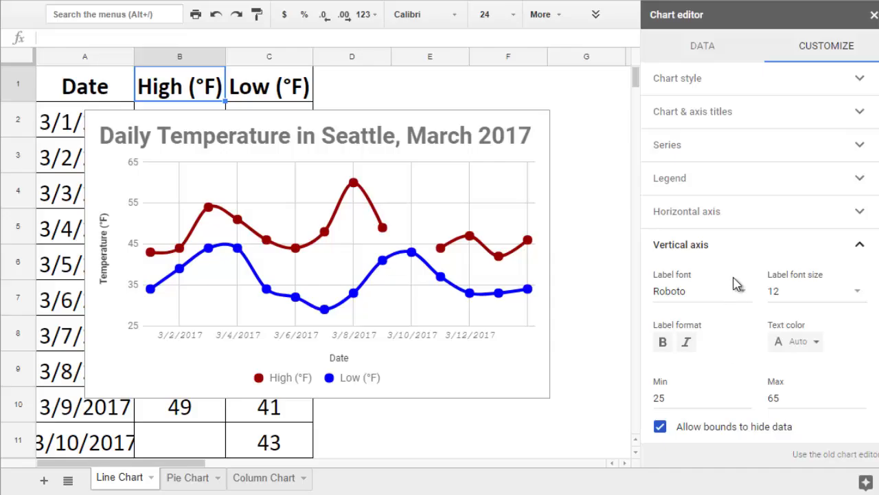
left_click(737, 247)
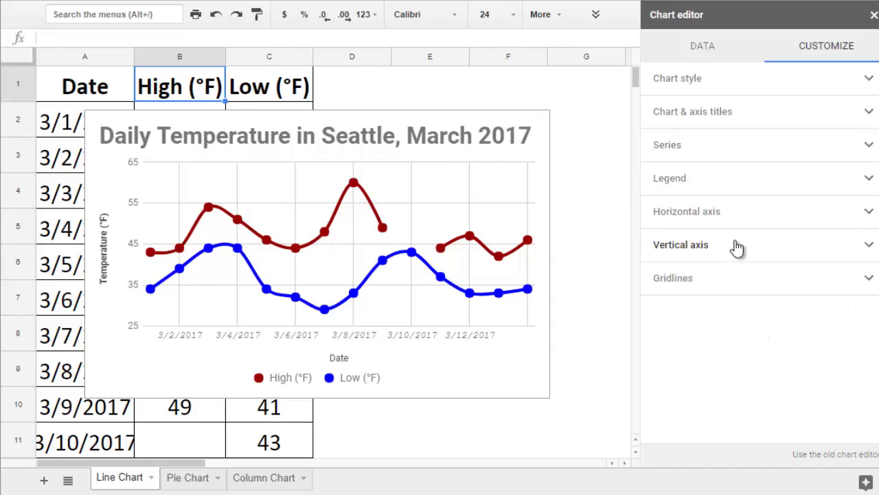
Step: Set the major gridline count to 3
left_click(726, 279)
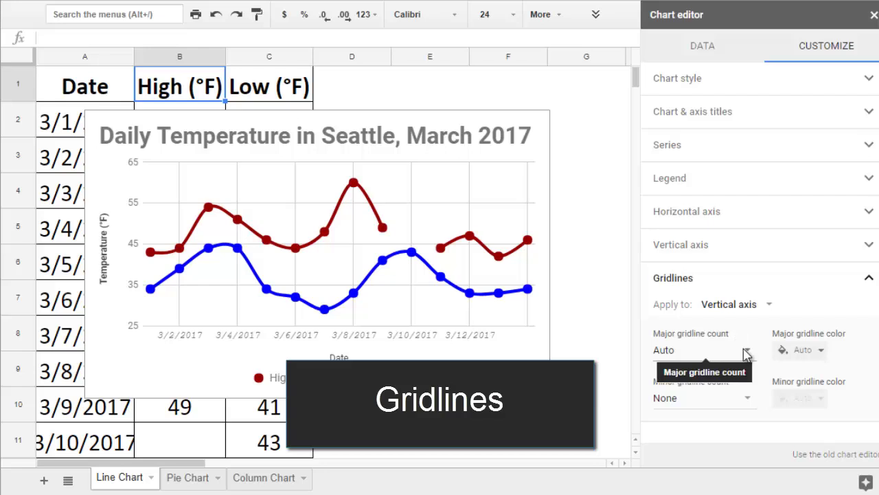
left_click(747, 352)
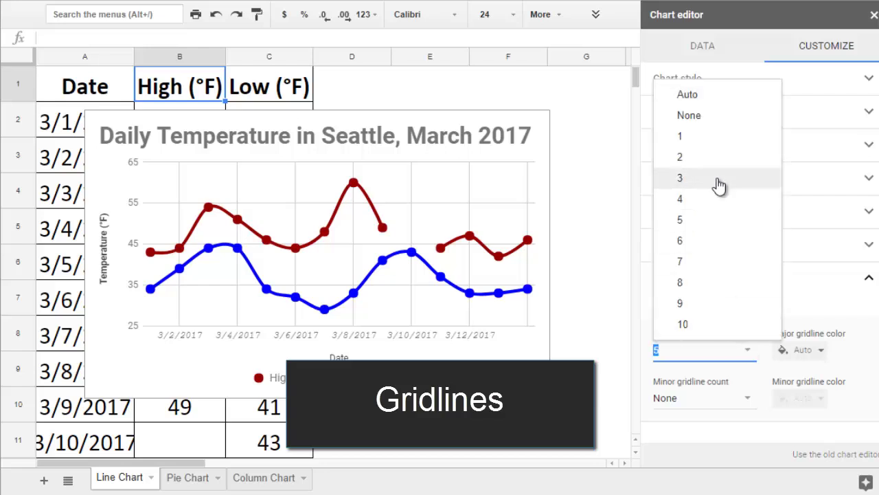
left_click(667, 180)
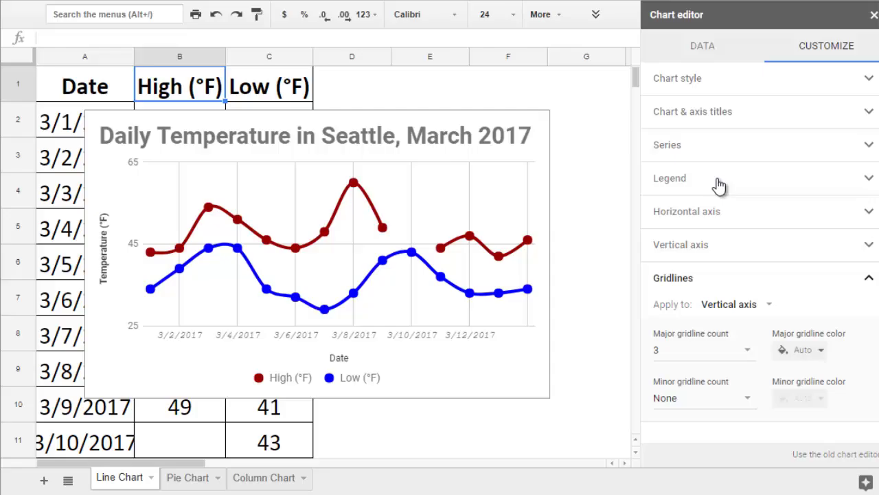
left_click(726, 283)
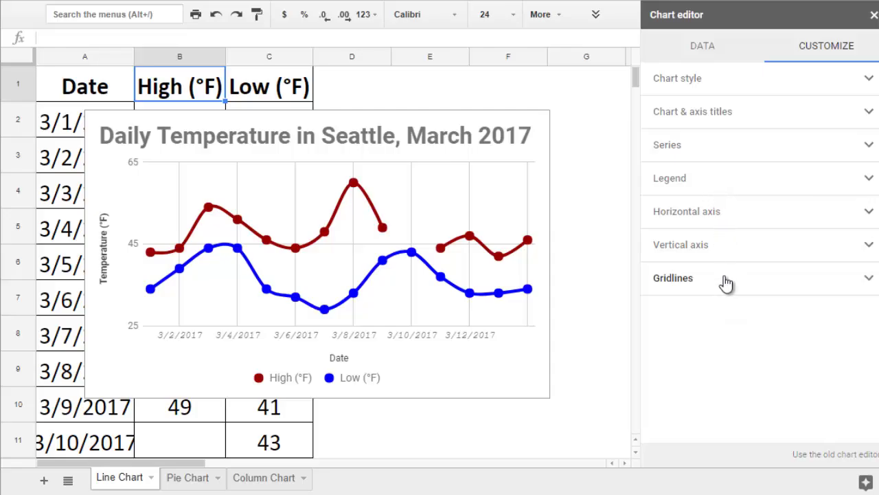